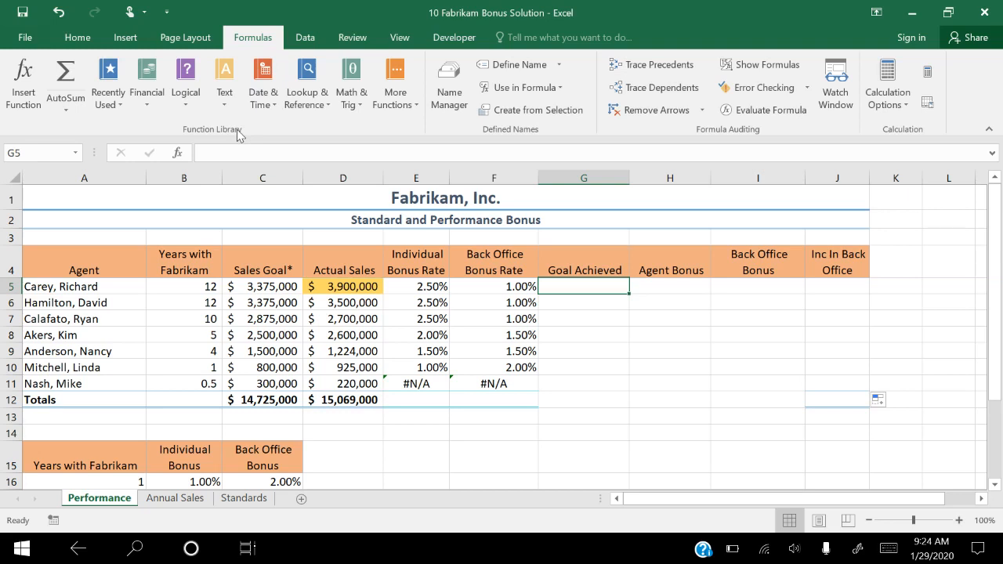
- Insert an IF function in G5 with the logical test D5>=C5, returning "YES" if true and "NO" if false
click(186, 92)
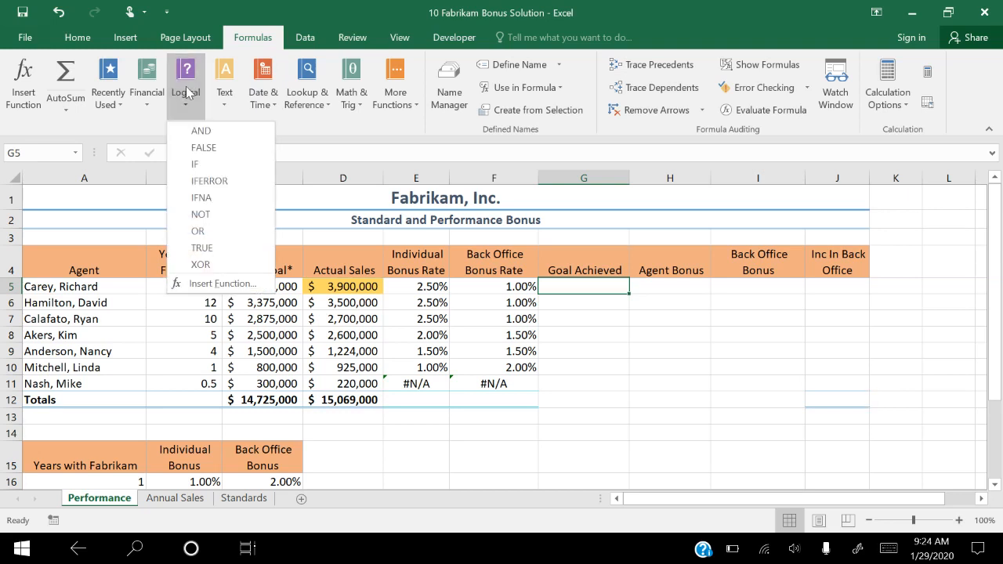
click(196, 163)
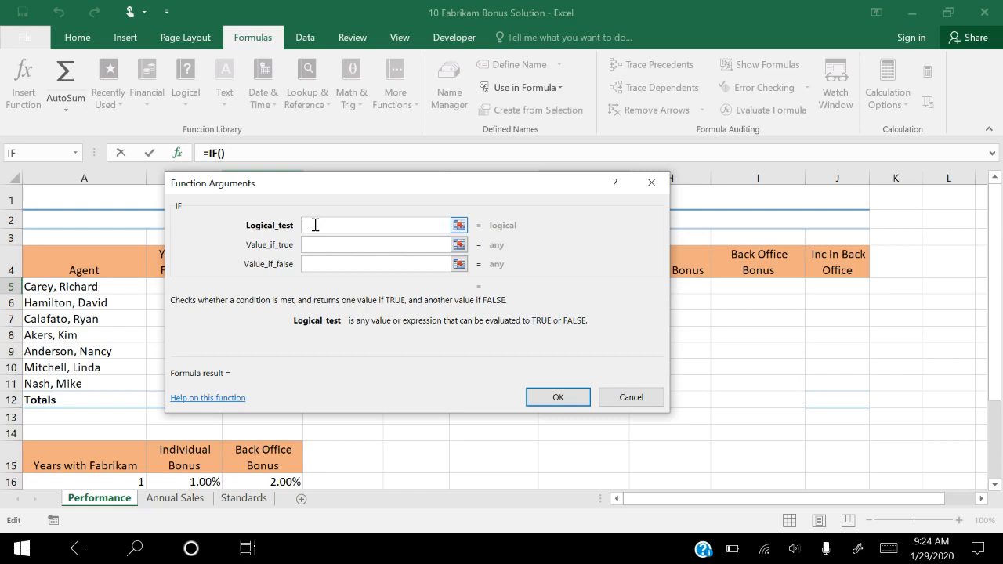
text(D5>=C5)
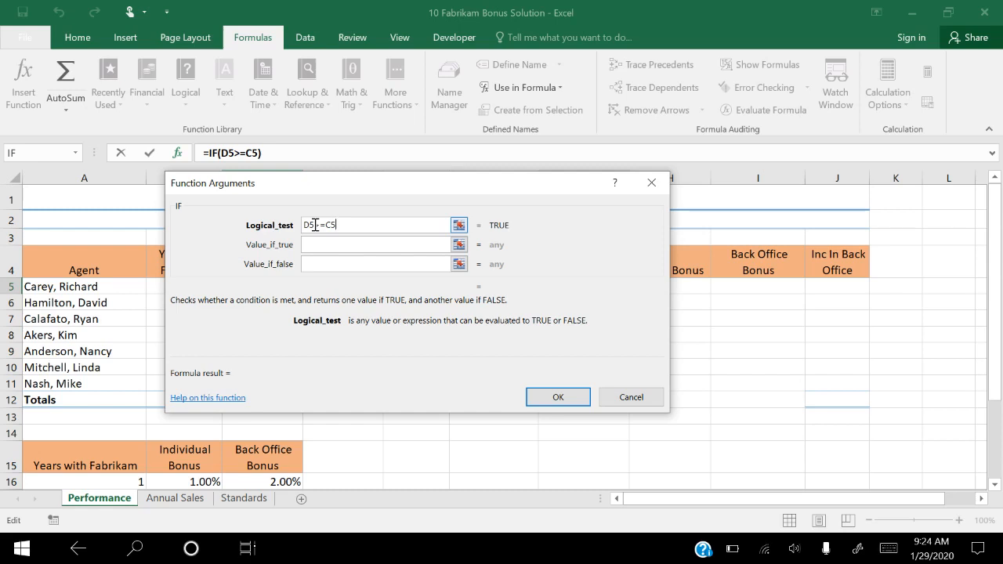
key(Tab)
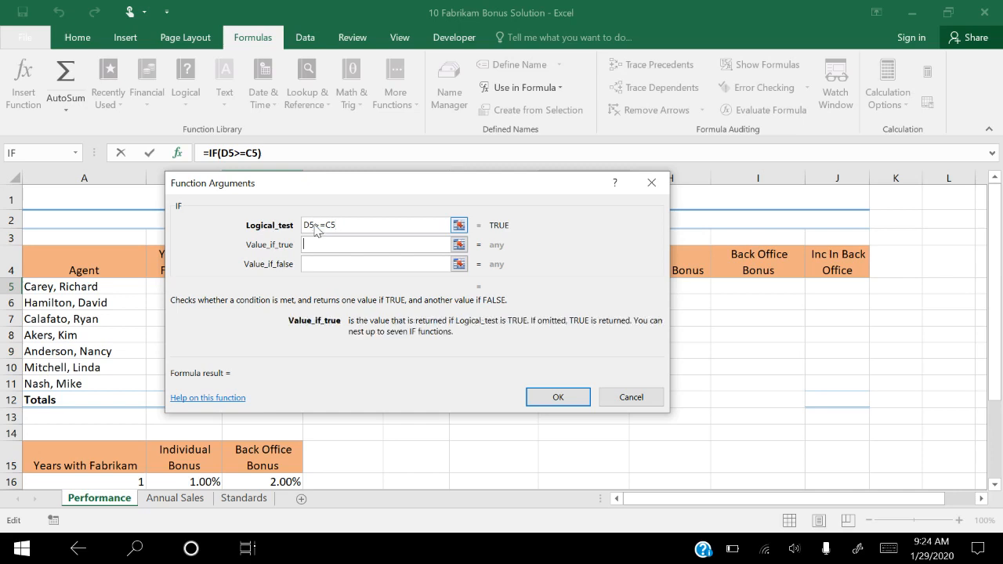
text(YES)
key(Tab)
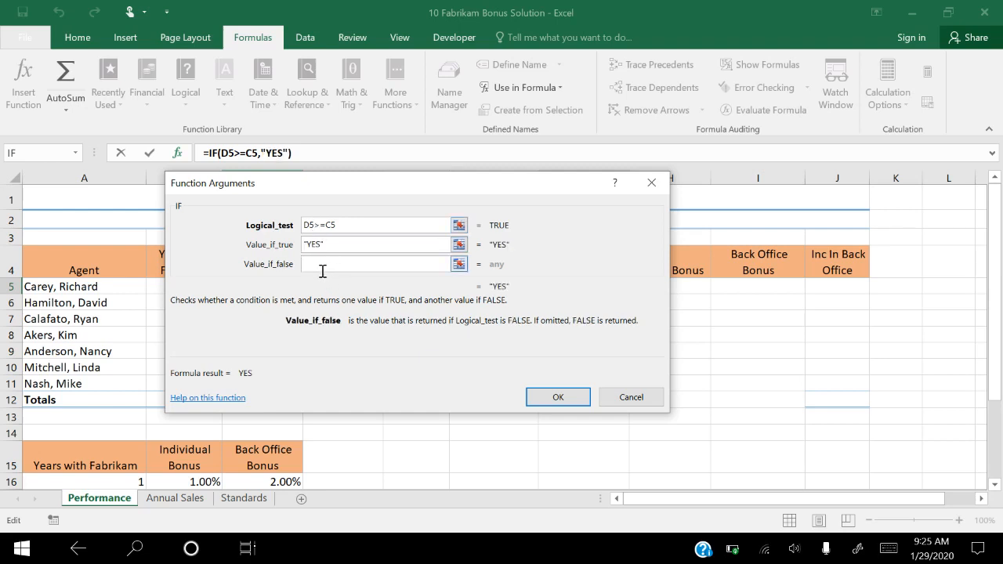
text(NO)
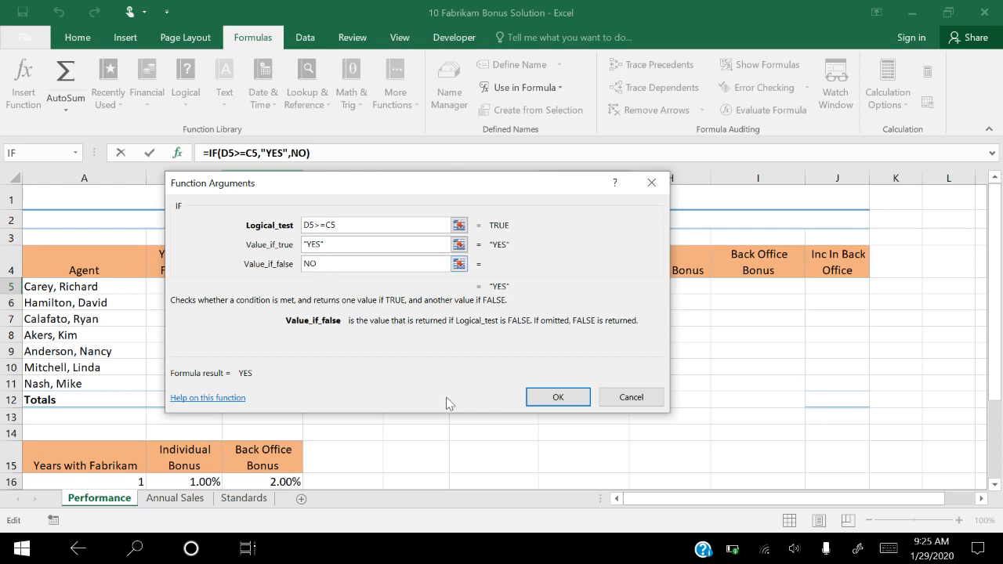
click(552, 398)
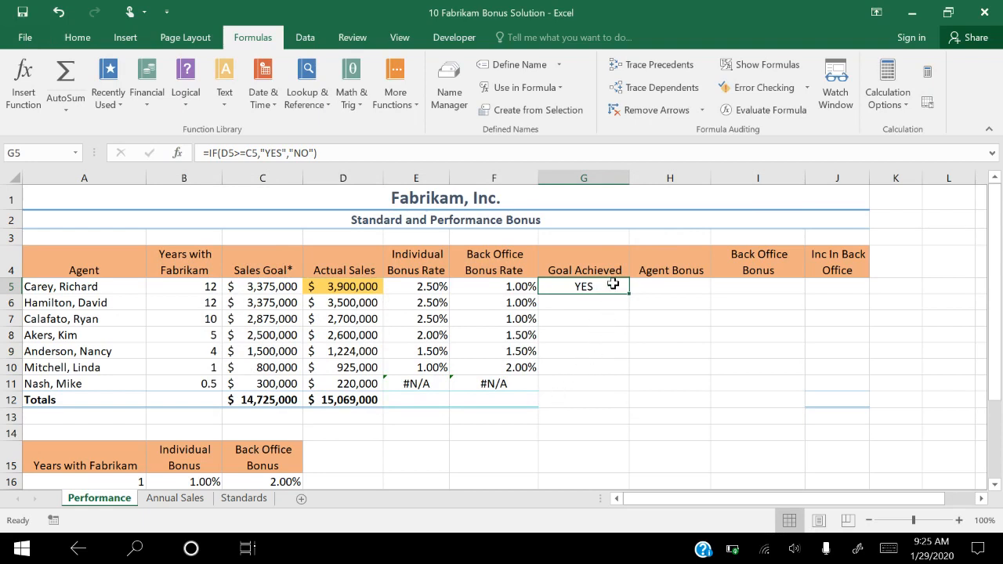
- Fill the Goal Achieved formula from G5 down through the Totals row in G12 without formatting
drag(630, 292, 627, 405)
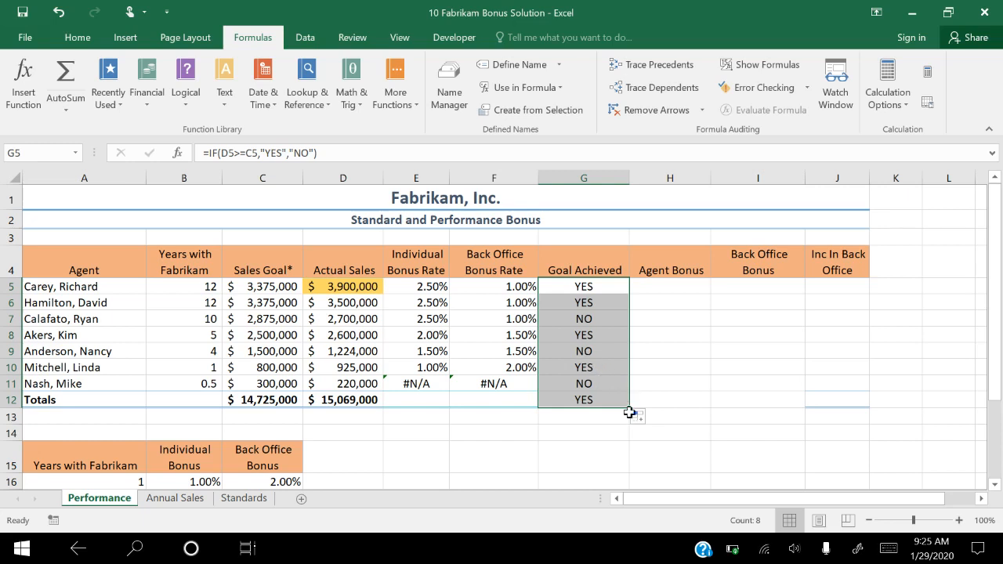
click(652, 421)
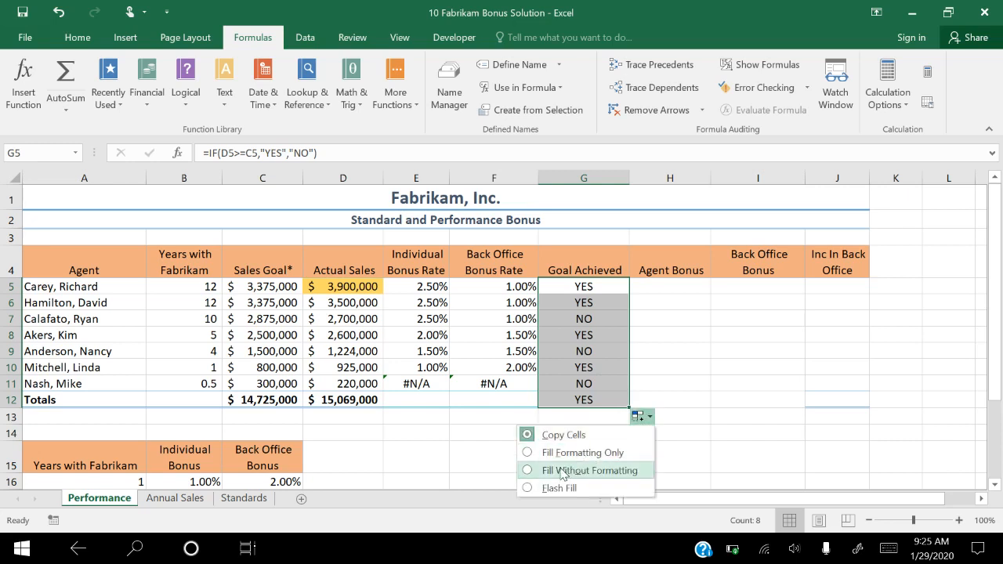
click(527, 470)
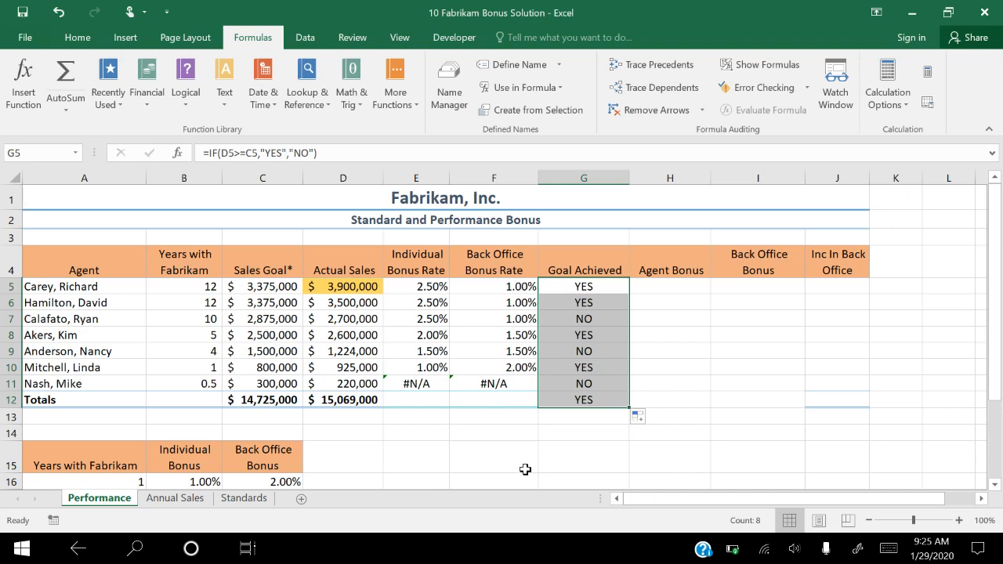
- Begin an IF formula in the Agent Bonus cell H5 with the logical test G5="YES"
click(667, 287)
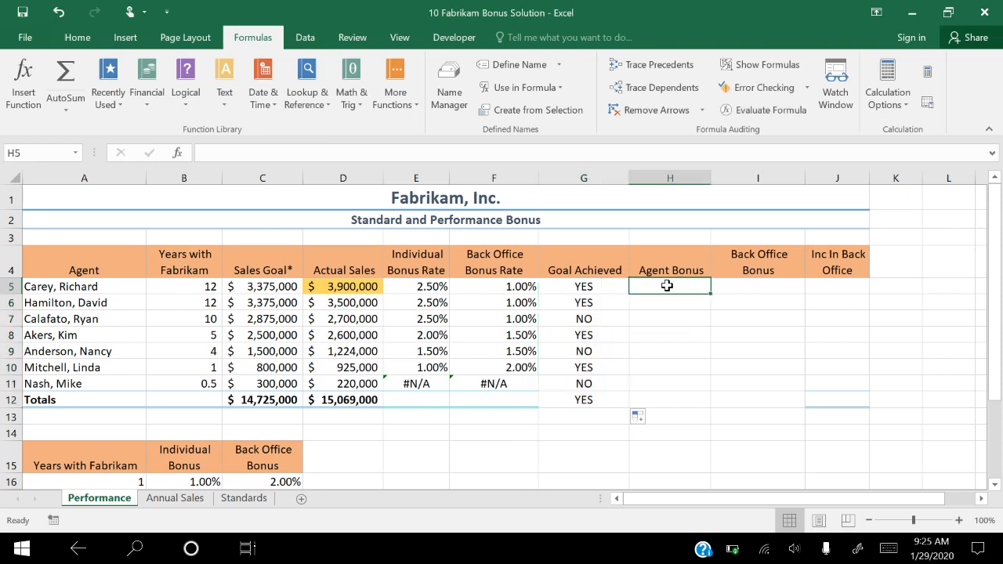
text(=IF)
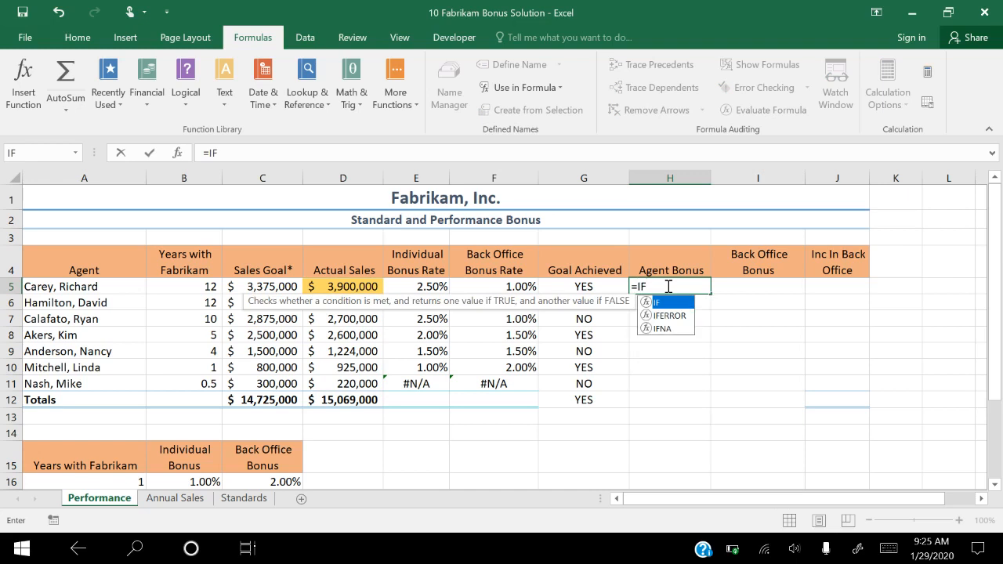
text(()
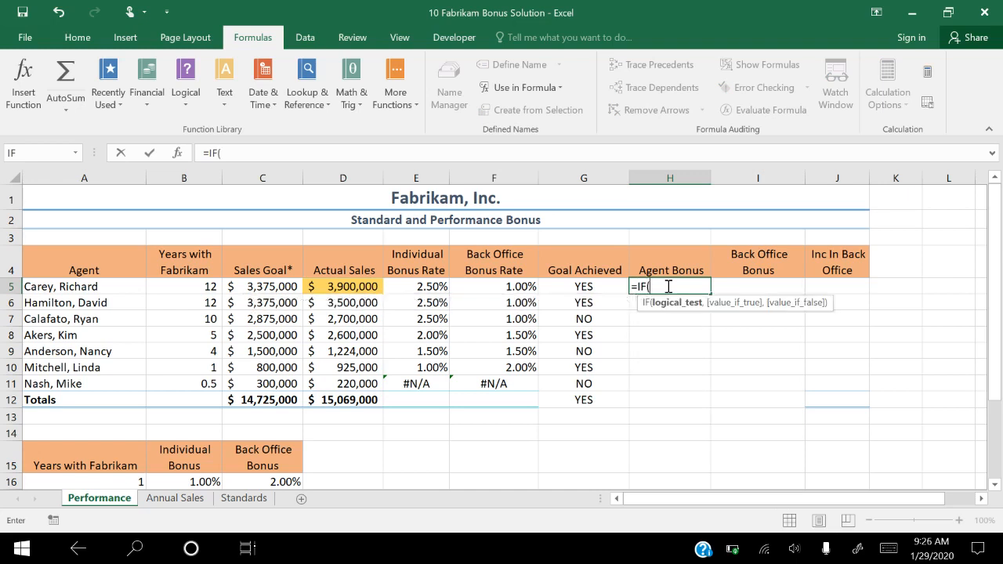
text(G5)
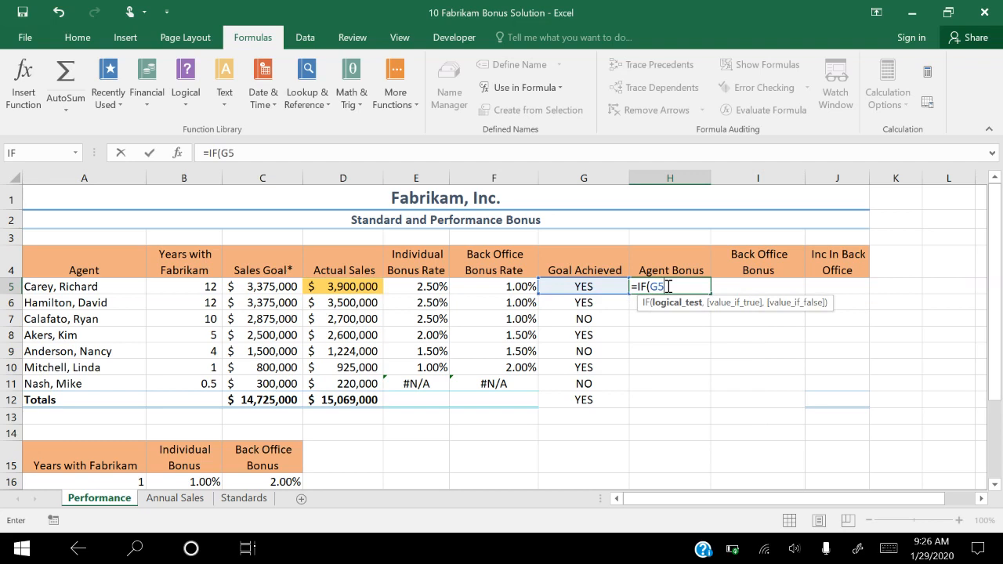
text(="YES",)
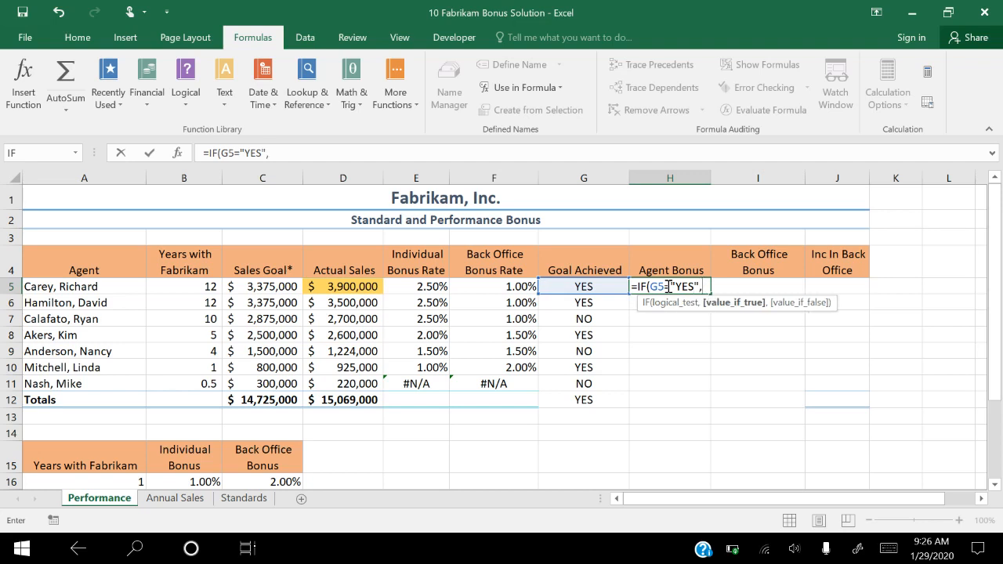
text(E5)
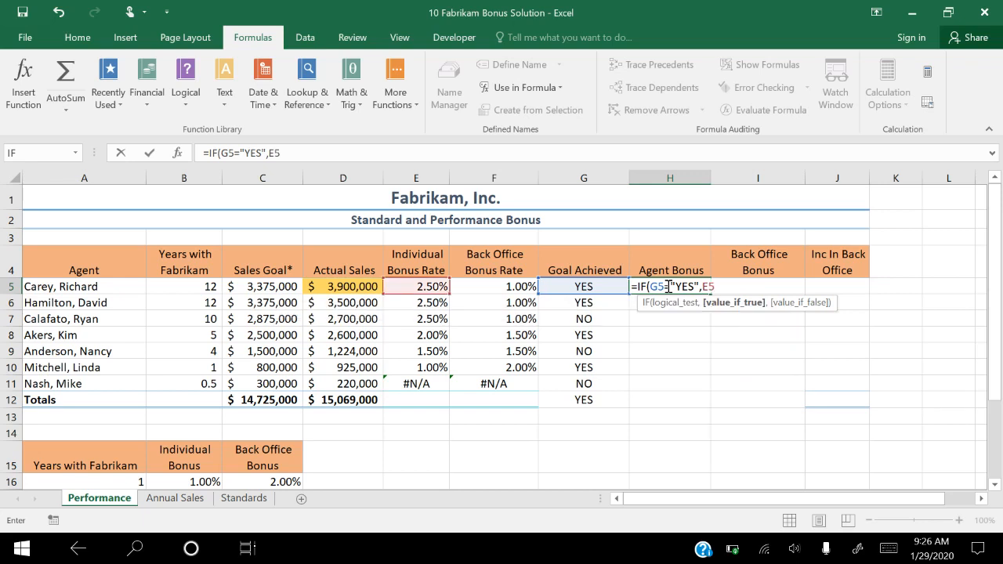
text(*D5)
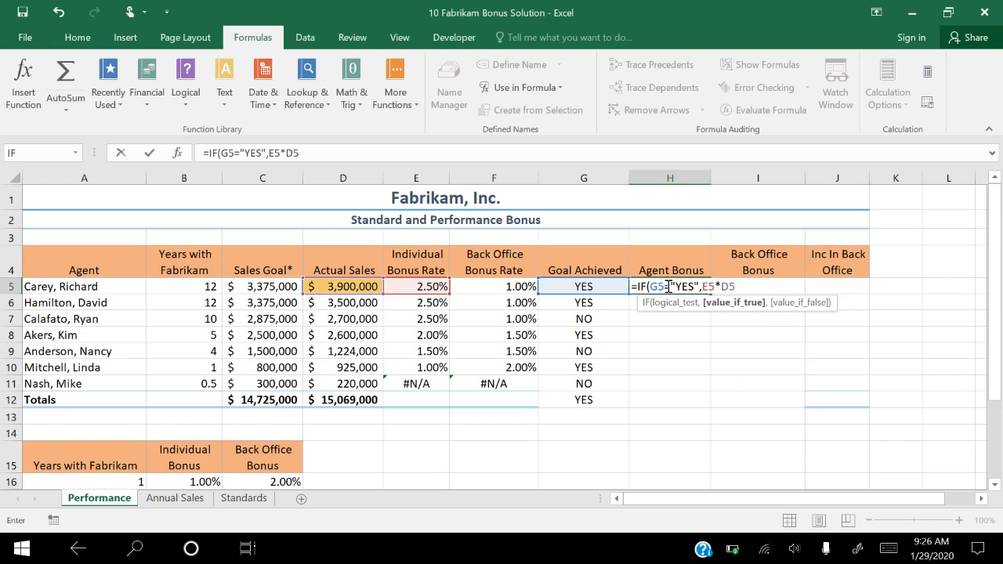
text(,0)
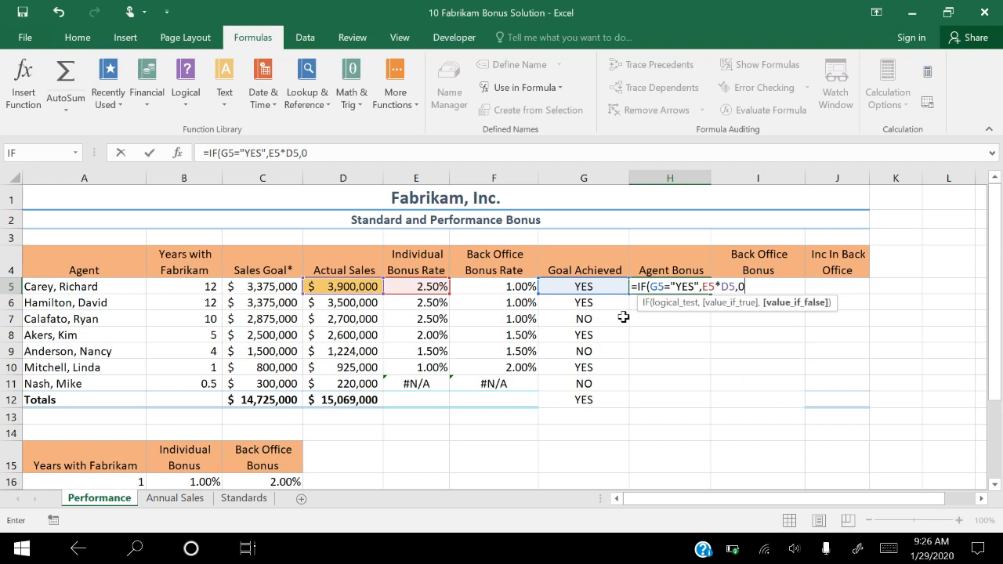
- Complete the H5 formula with E5*D5 if true and 0 if false, and fill it down through H11
key(Return)
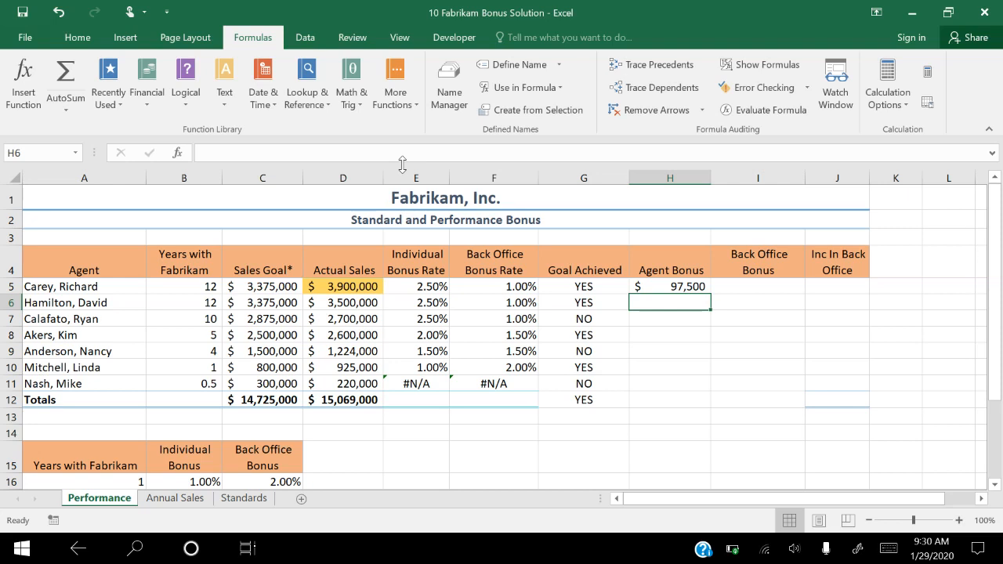
click(678, 287)
drag(715, 293, 709, 397)
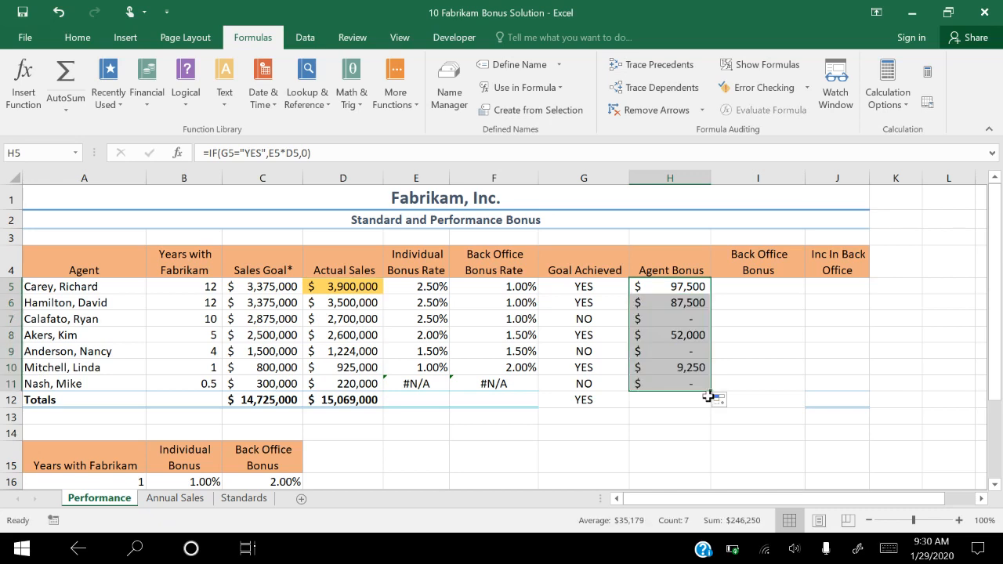
- Enter =IF($G$12="YES",F5*D5,0) in the Back Office Bonus cell I5 and fill it down through I11
click(761, 285)
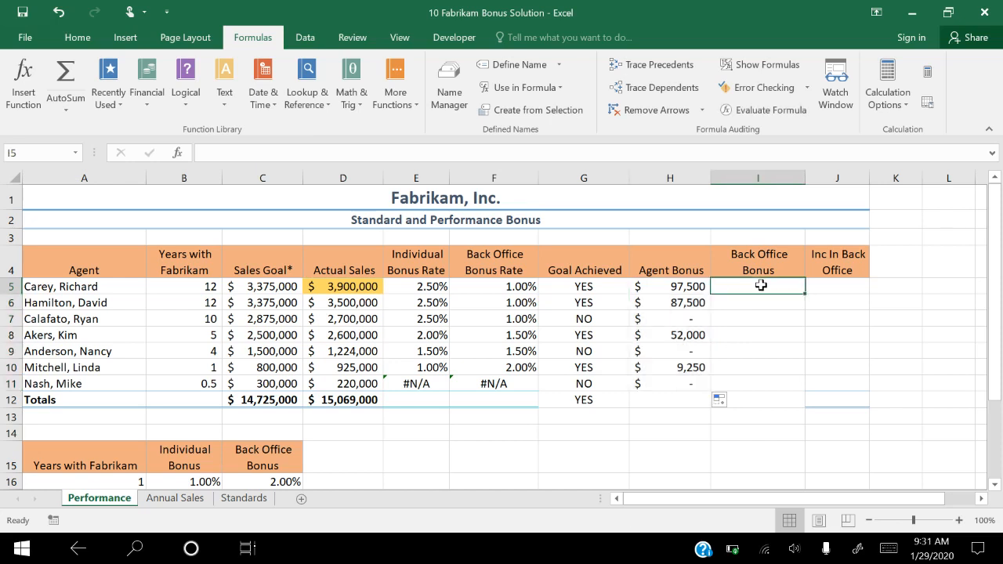
text(=)
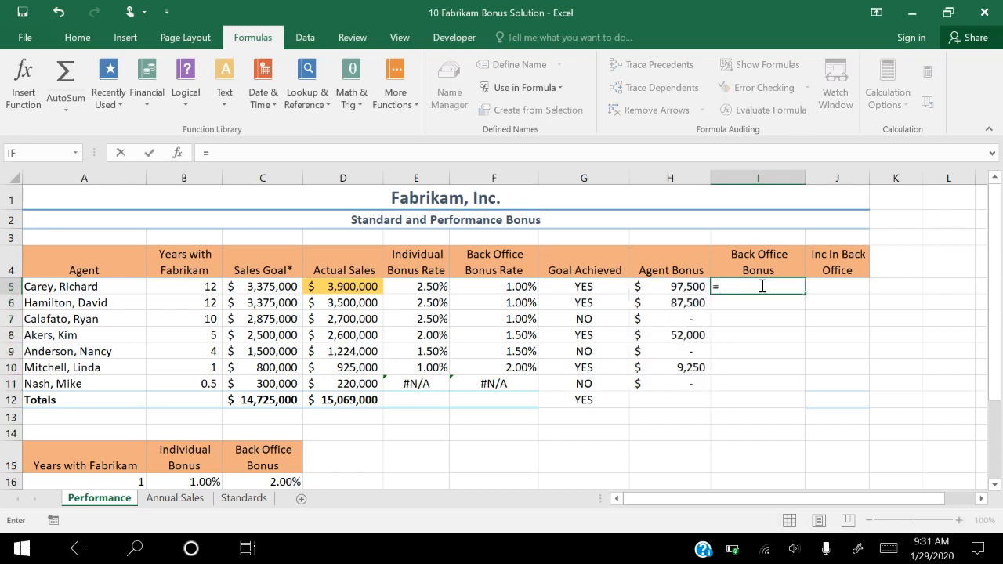
text(I)
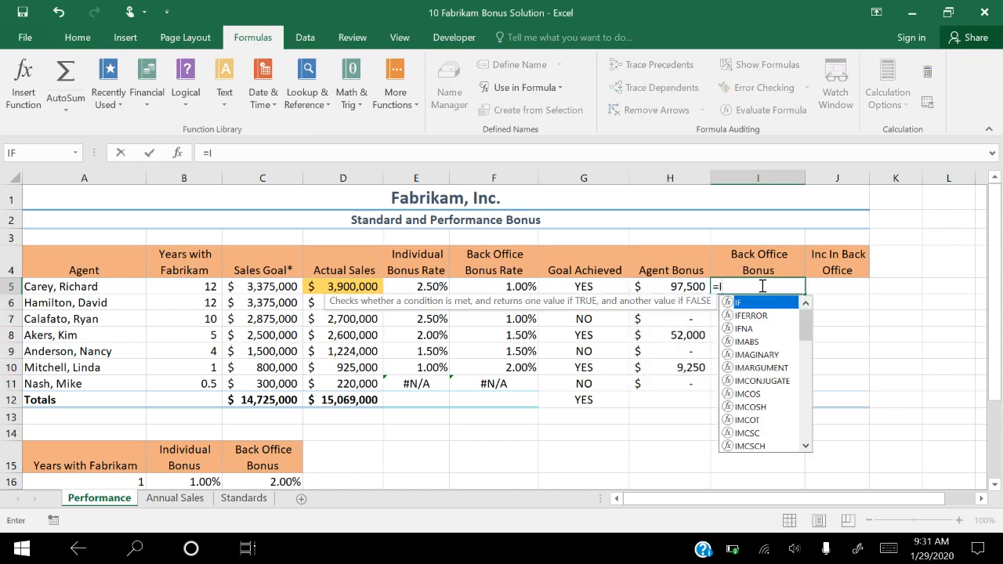
key(Return)
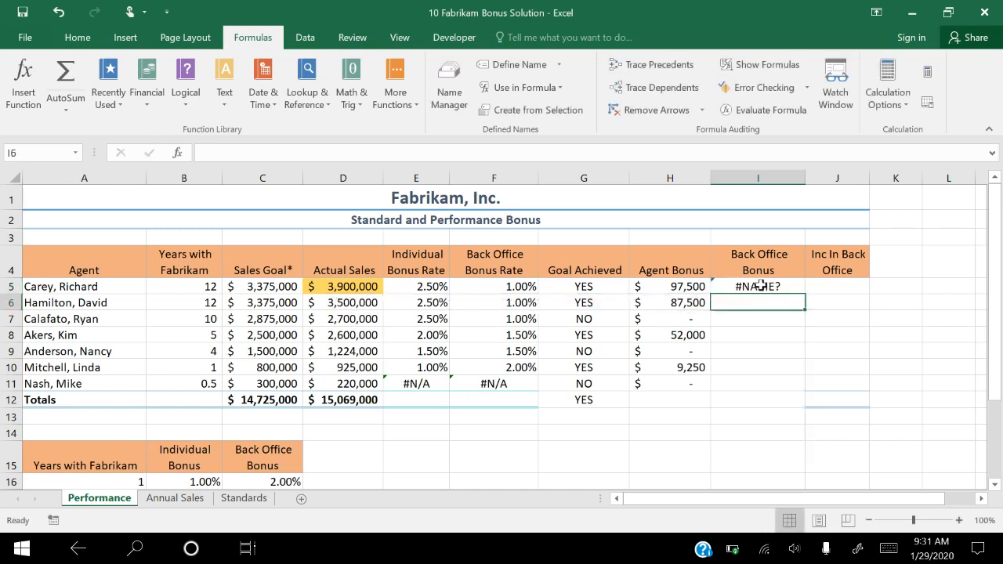
click(761, 286)
key(F2)
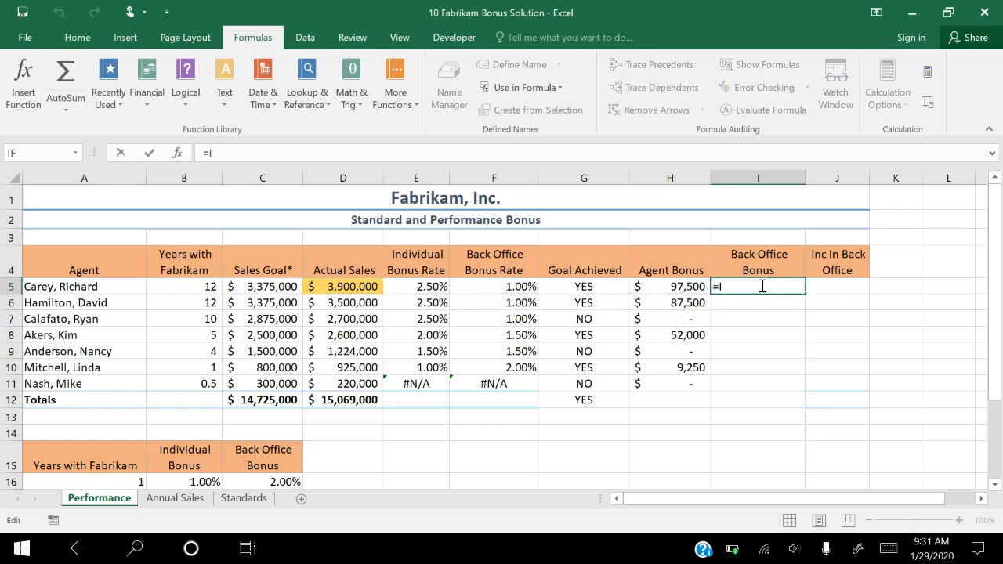
text(F)
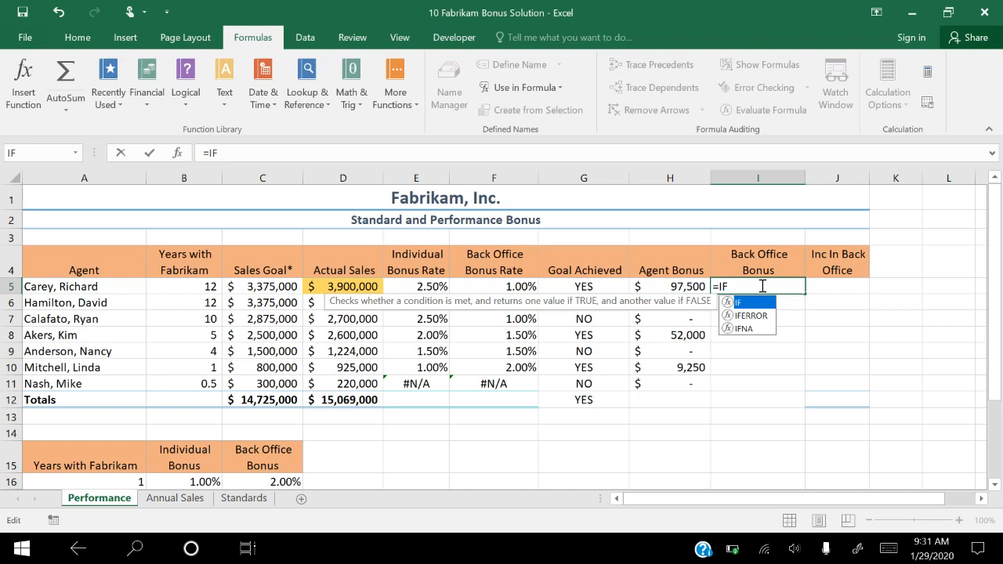
text((G5)
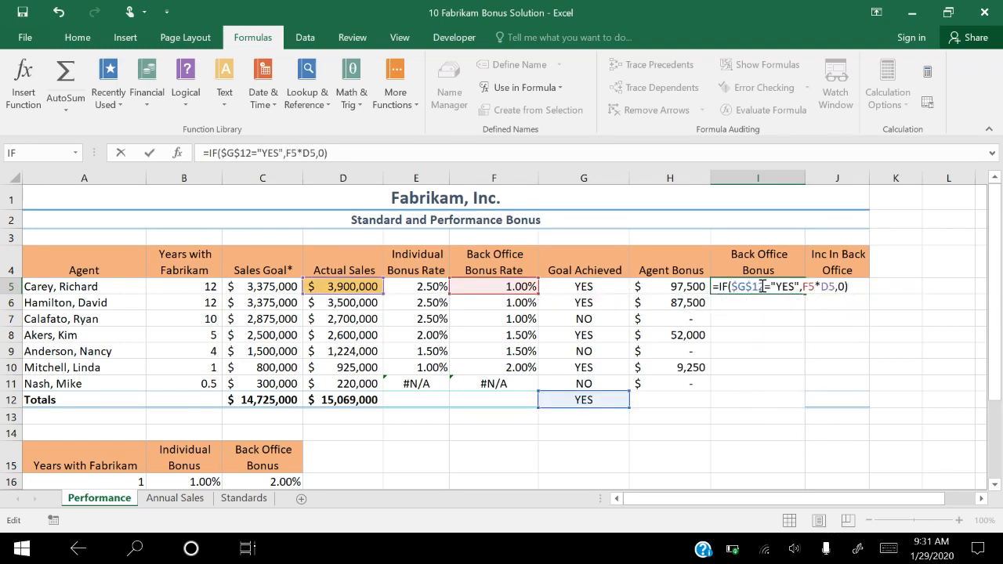
key(Return)
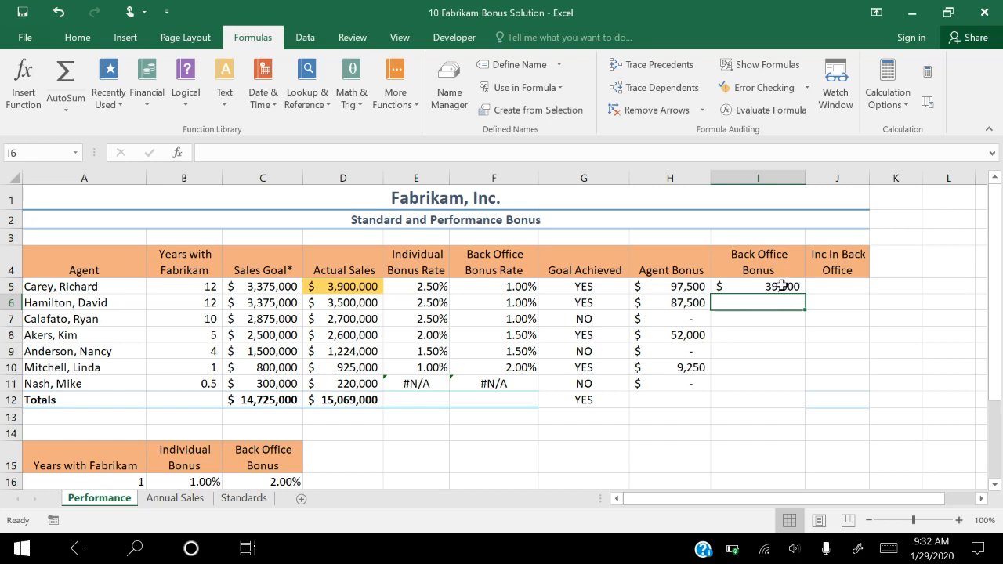
click(782, 286)
drag(805, 294, 796, 396)
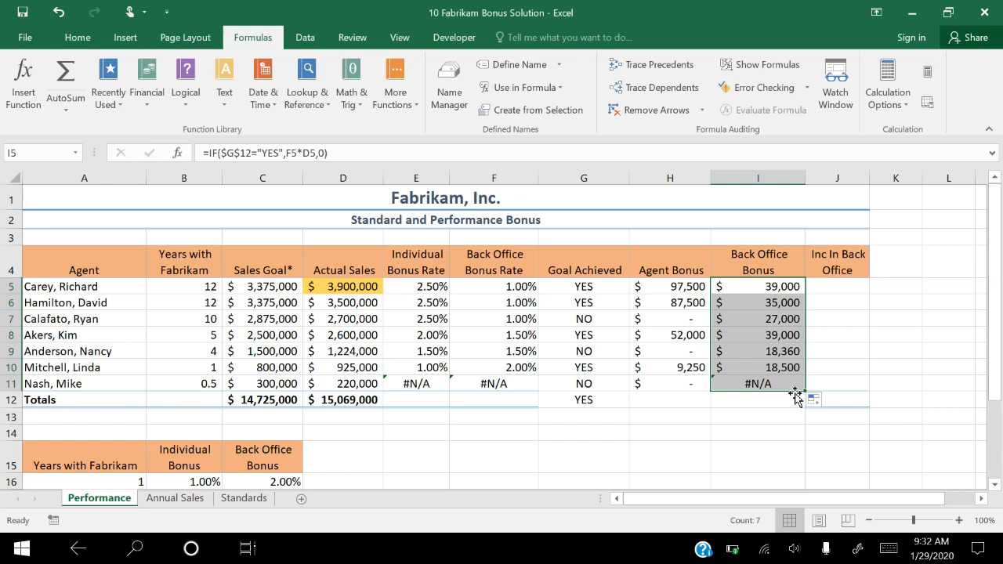
- Select the first agent's Actual Sales value in D5
click(341, 290)
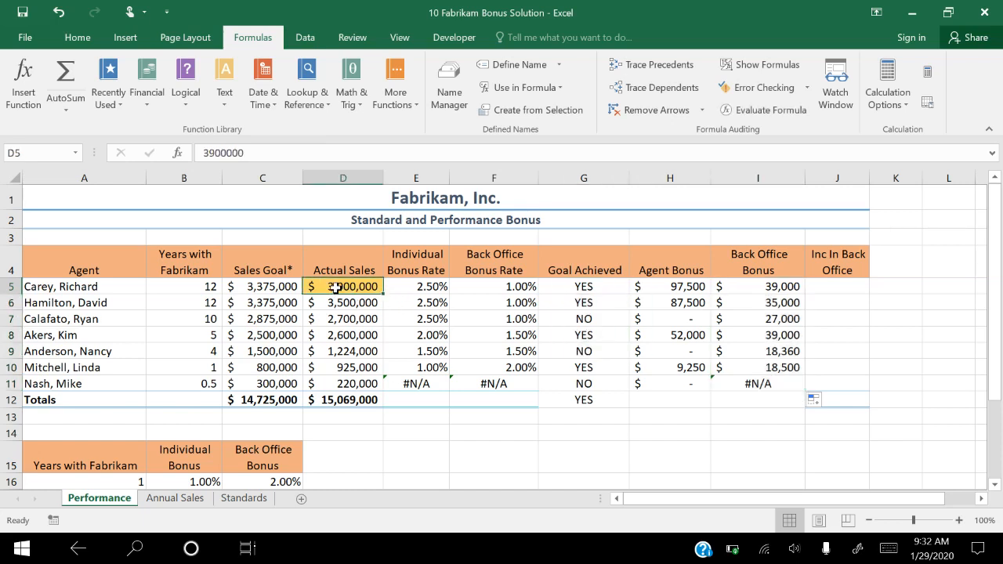